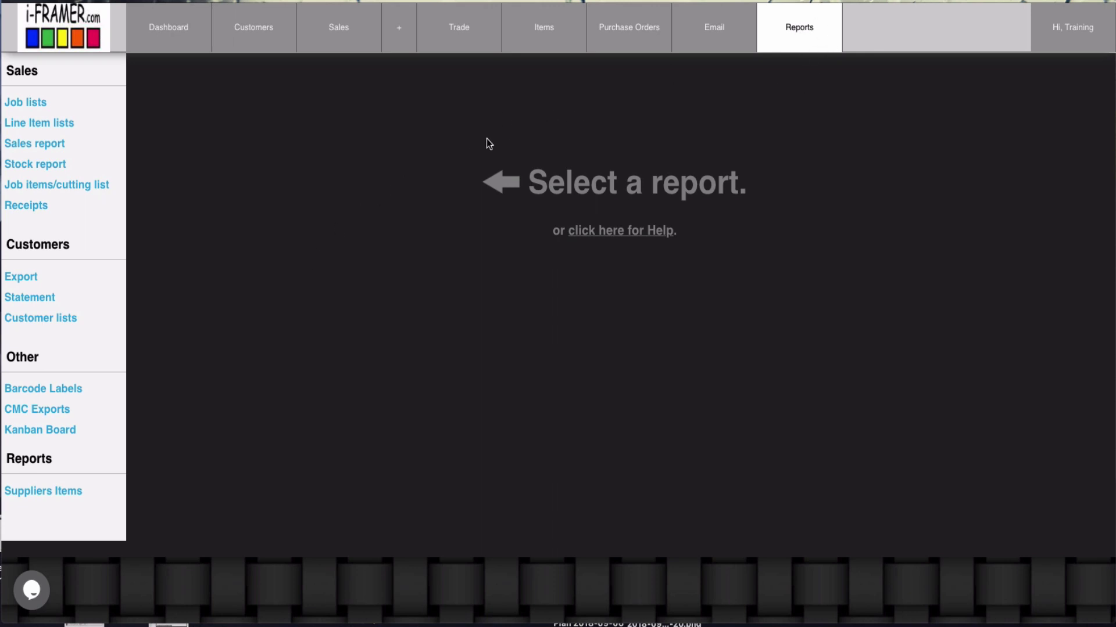
# Open the Kanban board from Reports and review the job cards in NEW JOBS
pyautogui.click(16, 437)
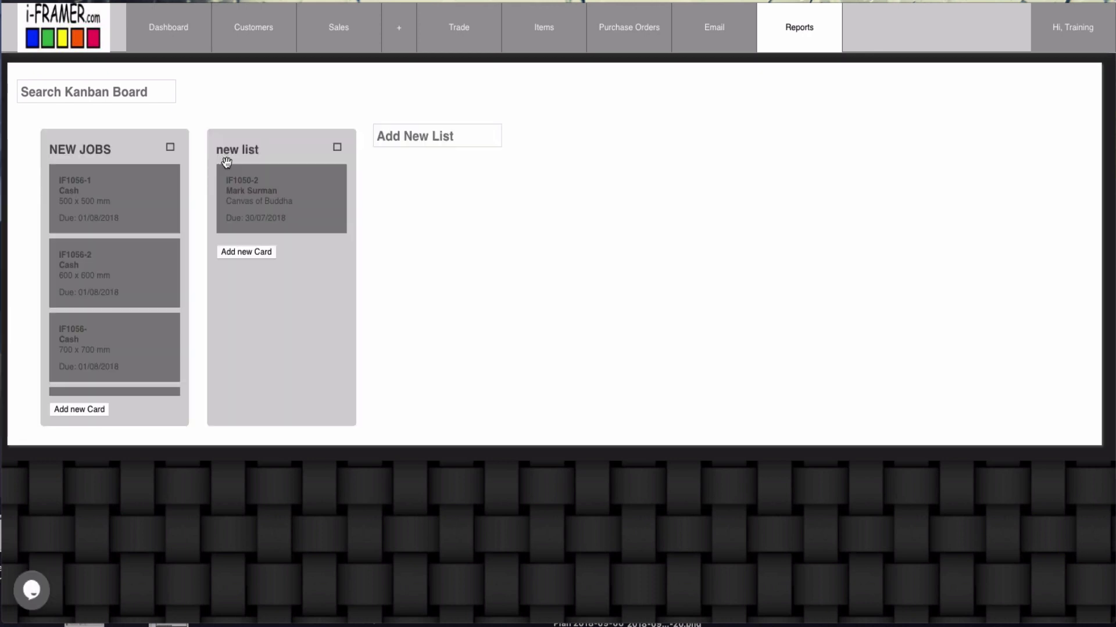
pyautogui.scroll(-5, 129, 217)
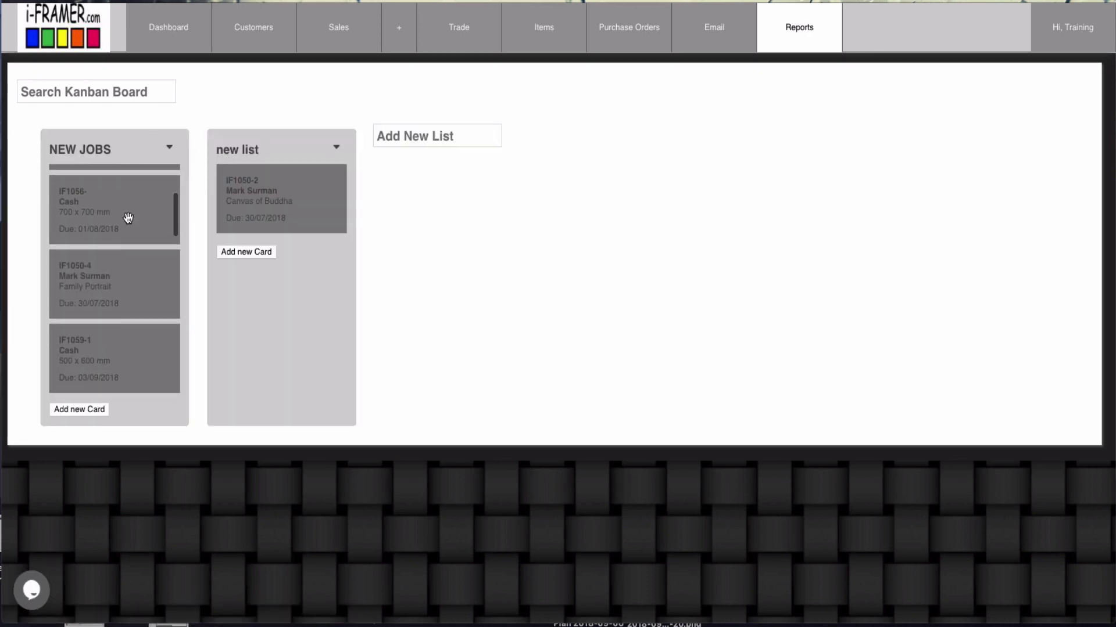
pyautogui.scroll(-10, 128, 217)
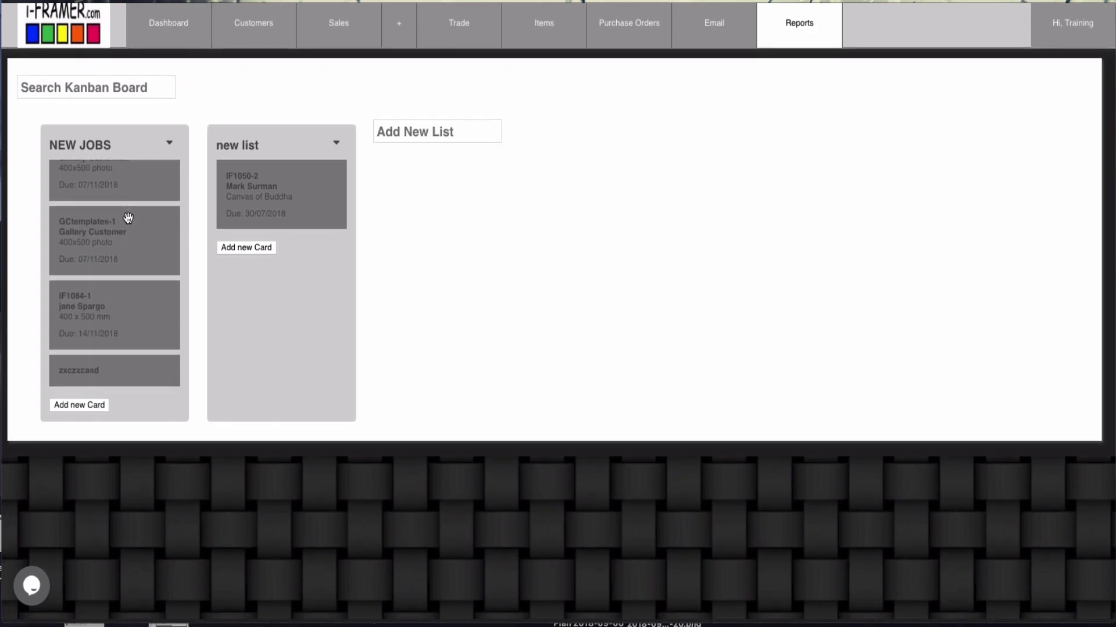
pyautogui.scroll(5, 128, 217)
pyautogui.scroll(6, 128, 218)
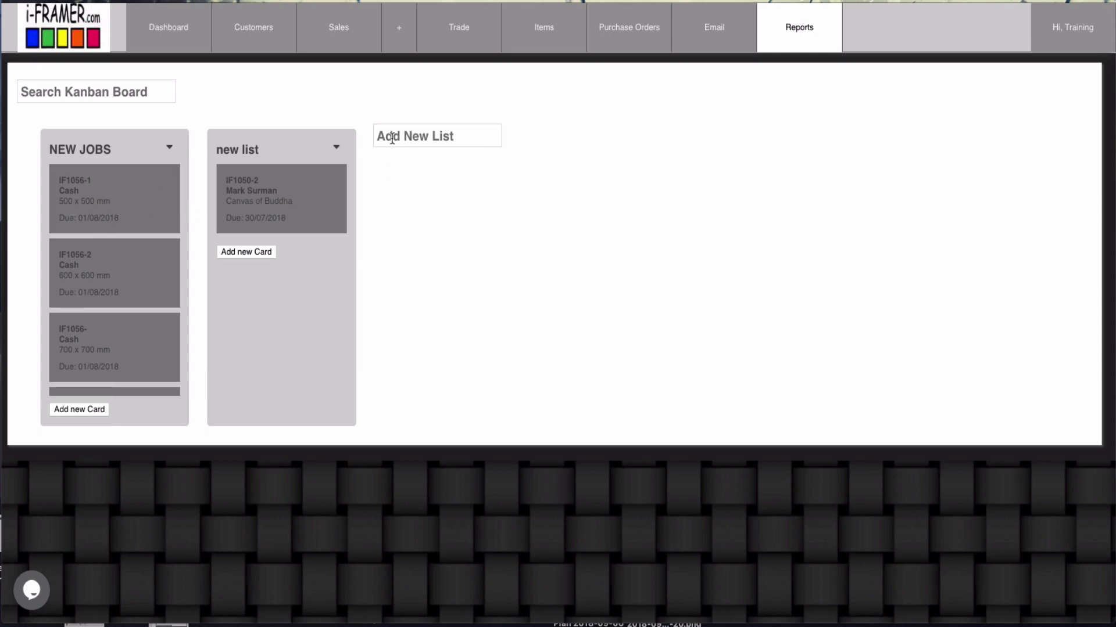
# Archive the list named 'new list' and add a list named matting
pyautogui.click(337, 148)
pyautogui.click(403, 193)
pyautogui.click(279, 136)
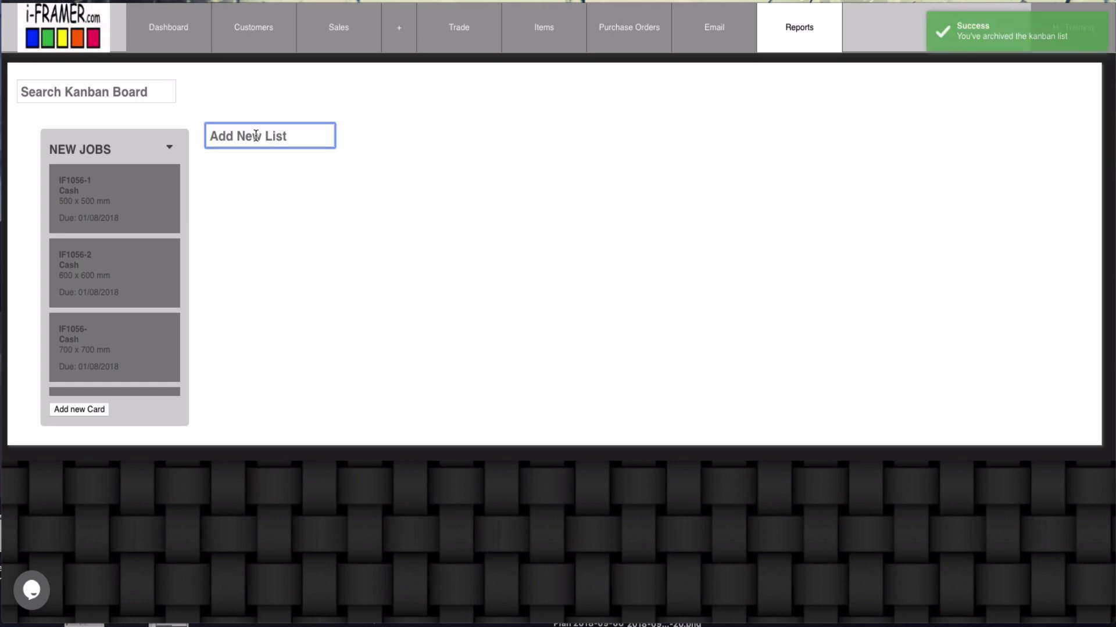
pyautogui.write('matting')
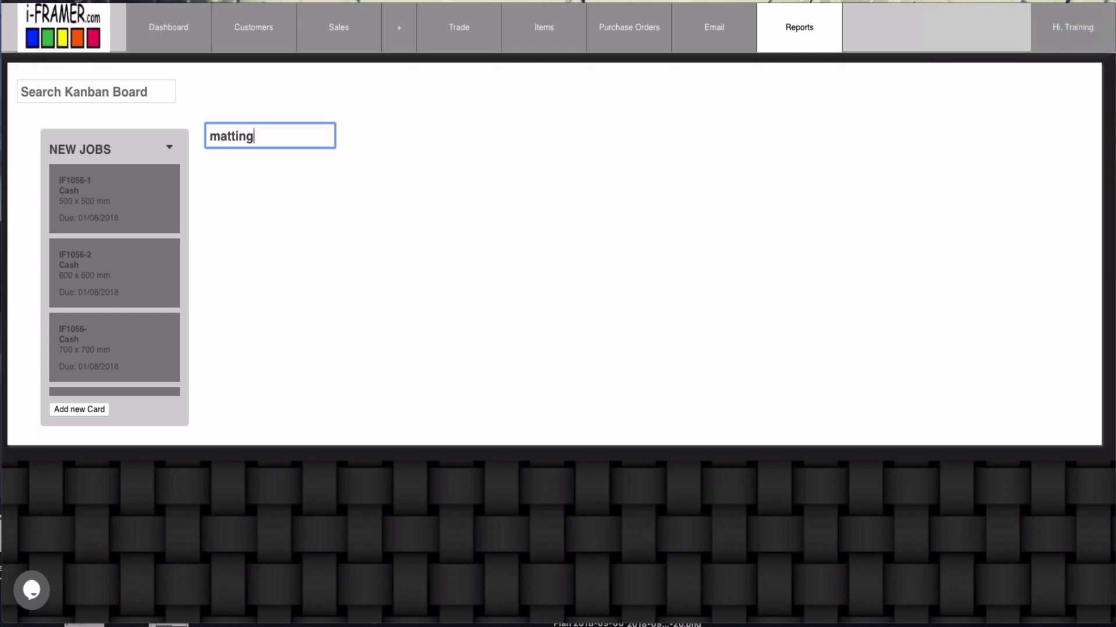
pyautogui.press('Return')
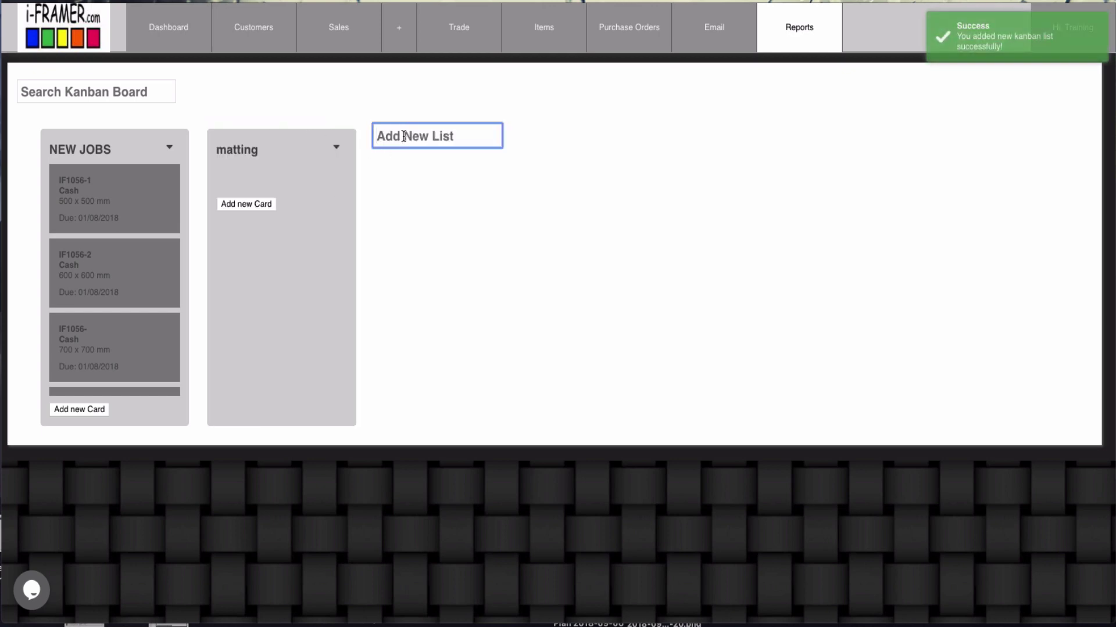
# Add three more lists named frames, assembly and Mark
pyautogui.write('frames')
pyautogui.press('Return')
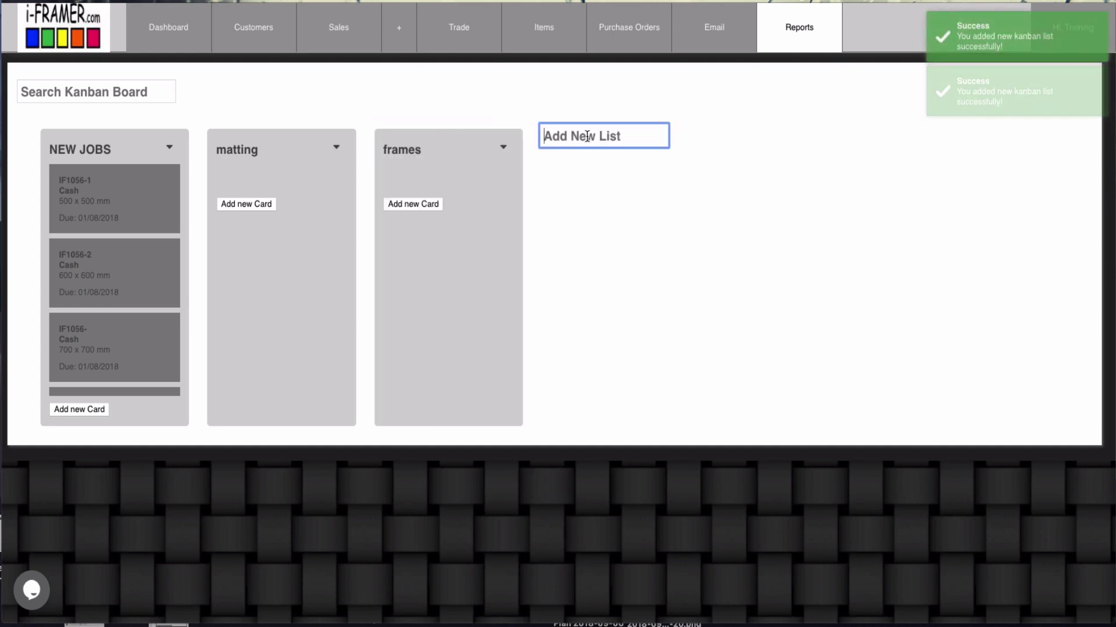
pyautogui.write('assembl')
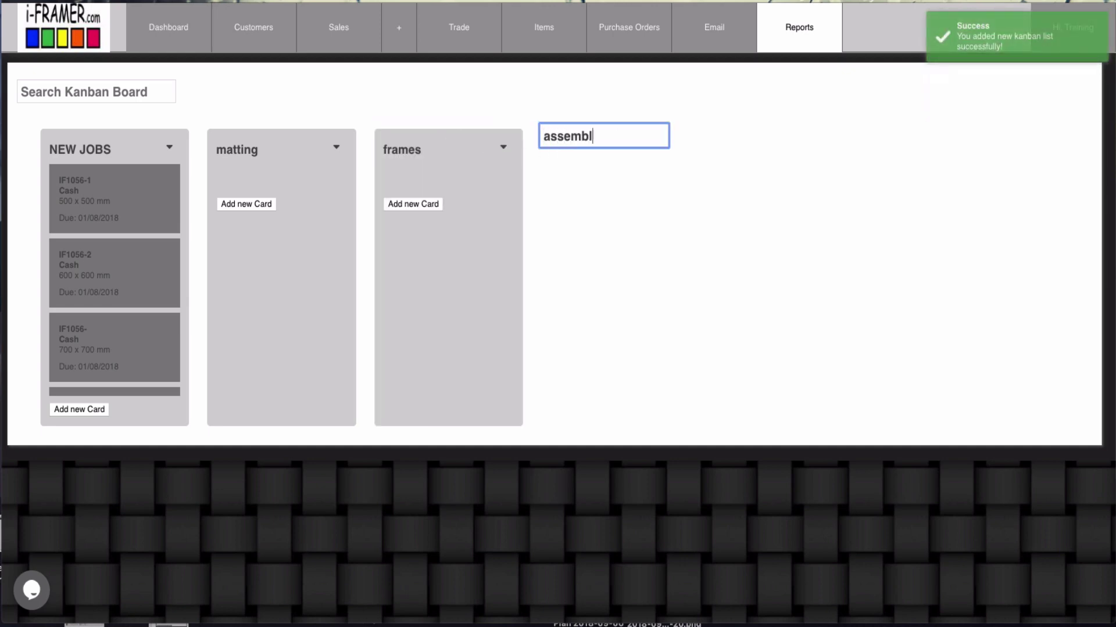
pyautogui.write('y')
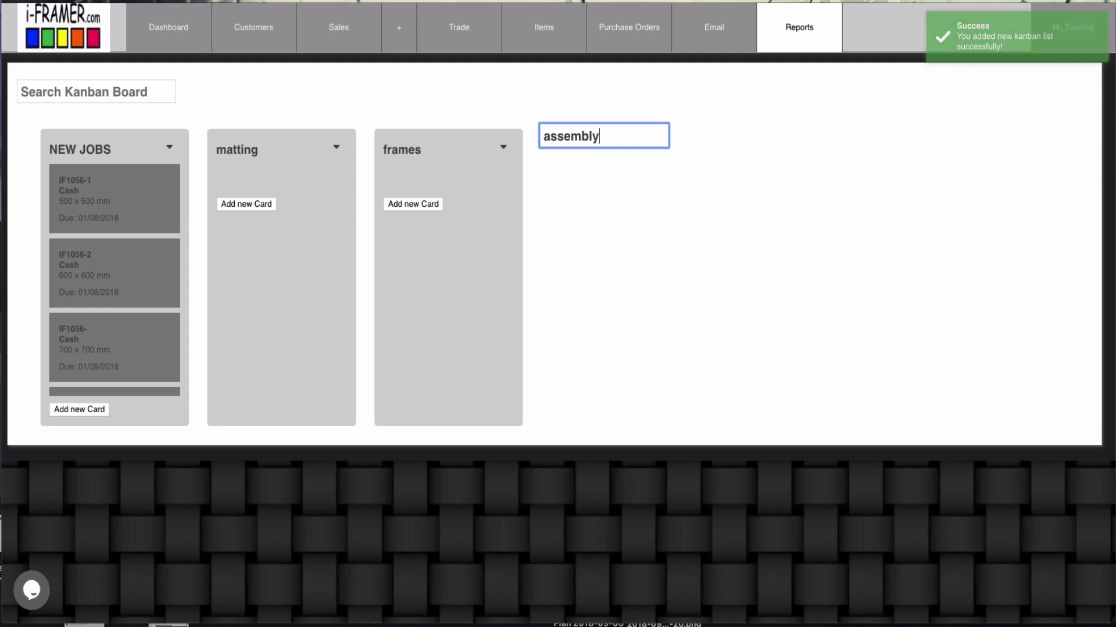
pyautogui.press('Return')
pyautogui.write('Mark')
pyautogui.press('Return')
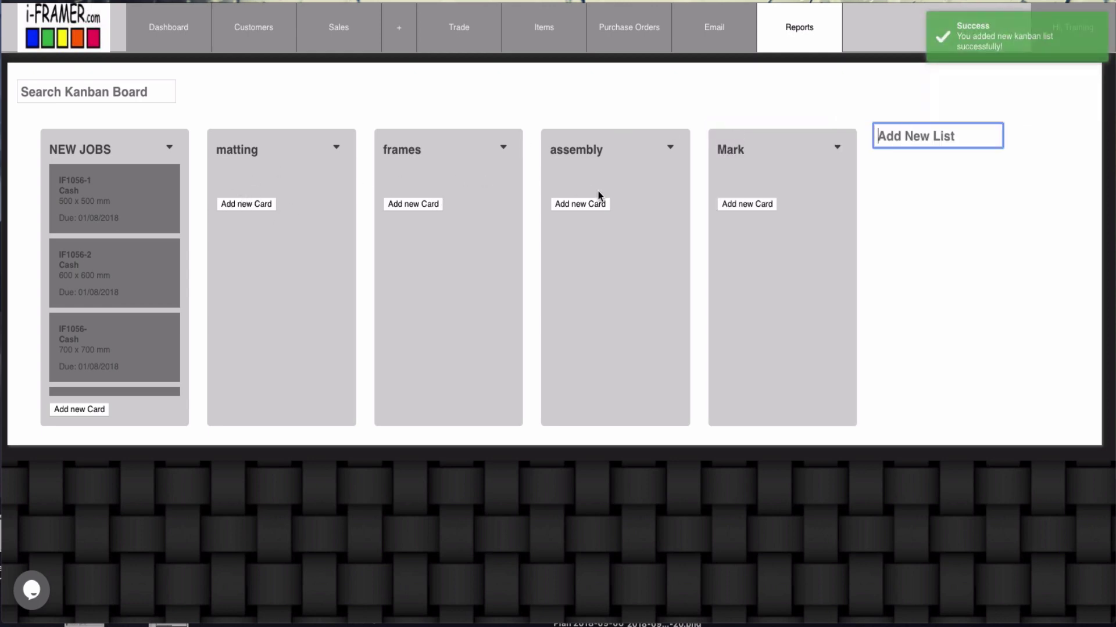
# Move card IF1050-4 into matting and card IF1060-1 into frames
pyautogui.scroll(-3, 87, 269)
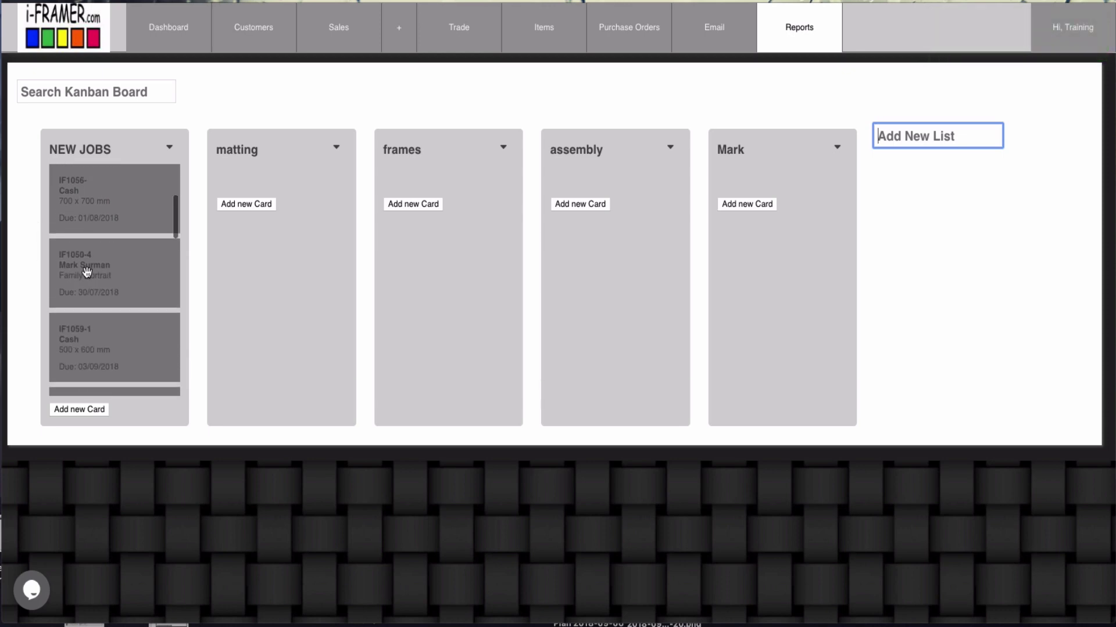
pyautogui.moveTo(81, 269); pyautogui.dragTo(233, 174)
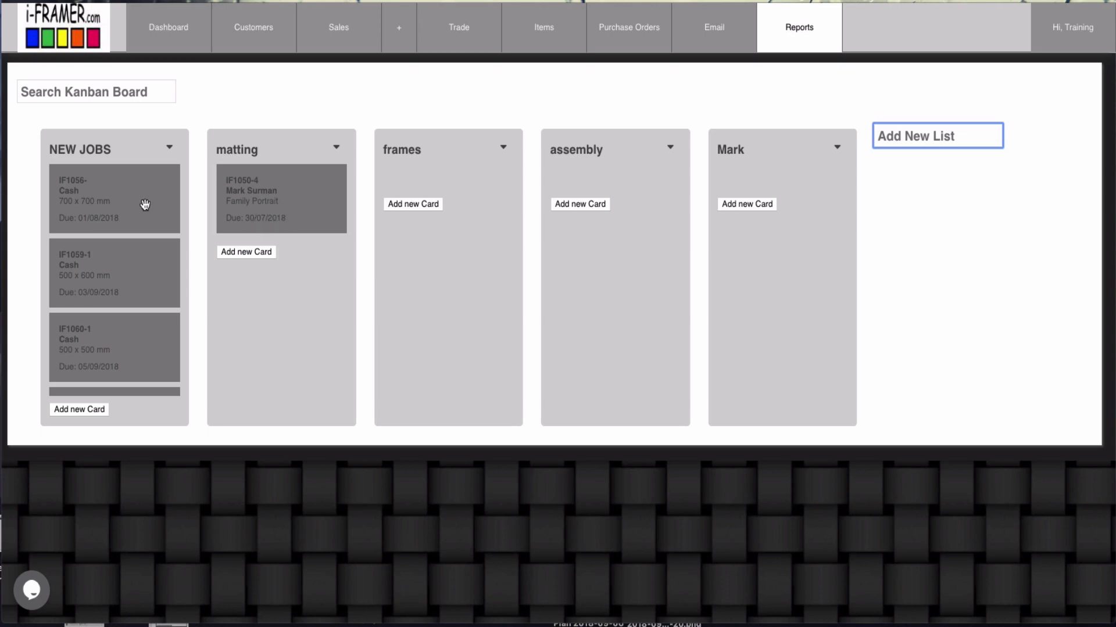
pyautogui.moveTo(94, 350); pyautogui.dragTo(416, 182)
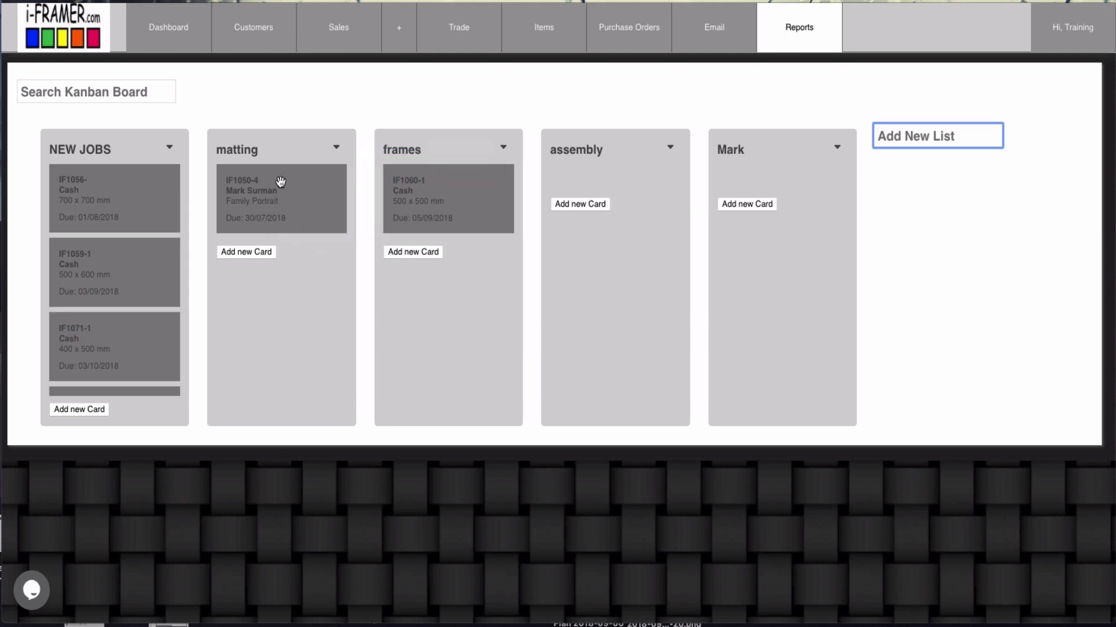
# Add a 'Rush job' card to matting with the description '10 mats for Gallery'
pyautogui.click(245, 258)
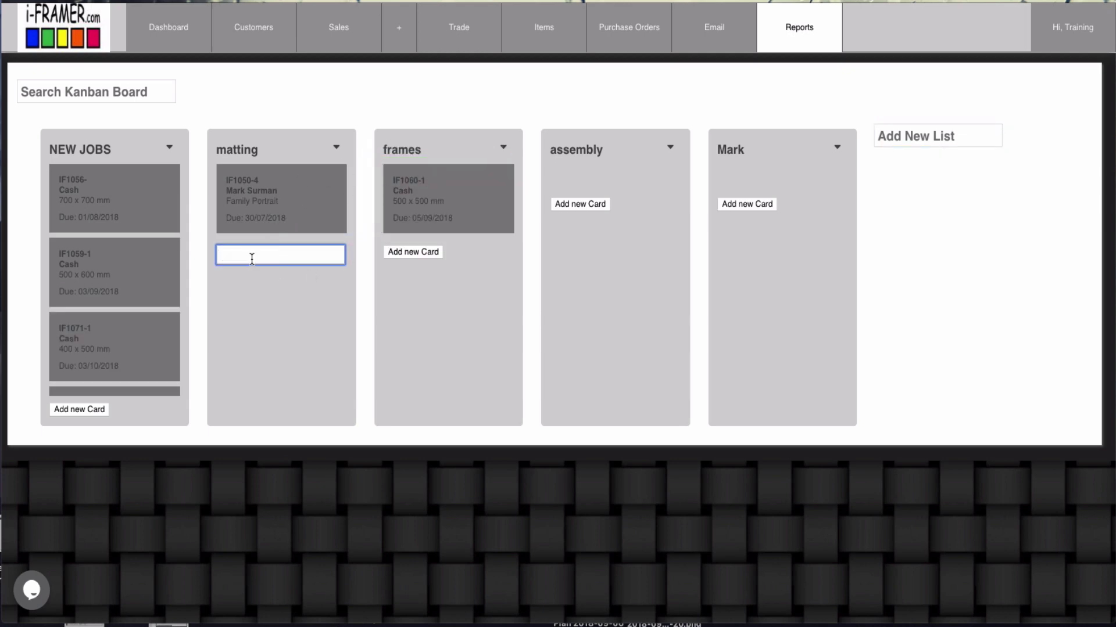
pyautogui.write('Rush job')
pyautogui.press('Return')
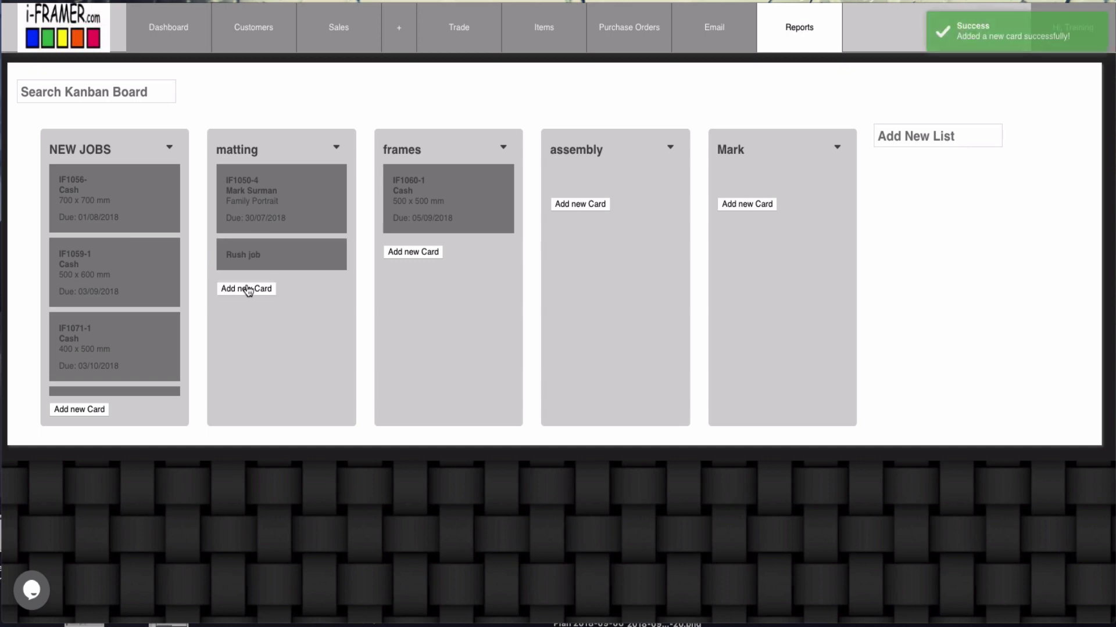
pyautogui.click(251, 259)
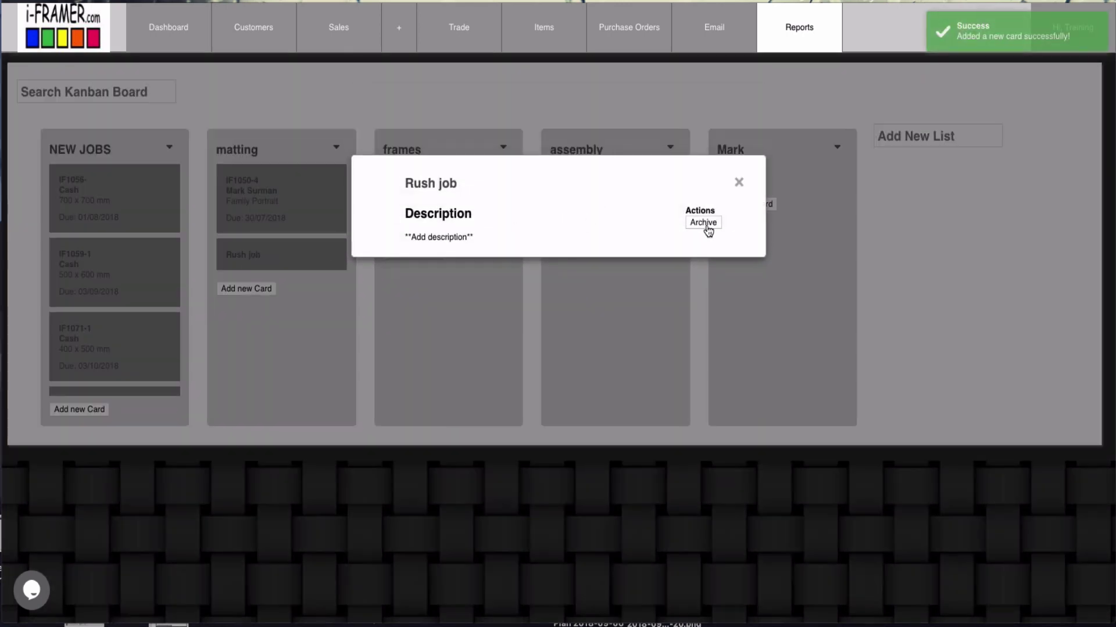
pyautogui.click(449, 238)
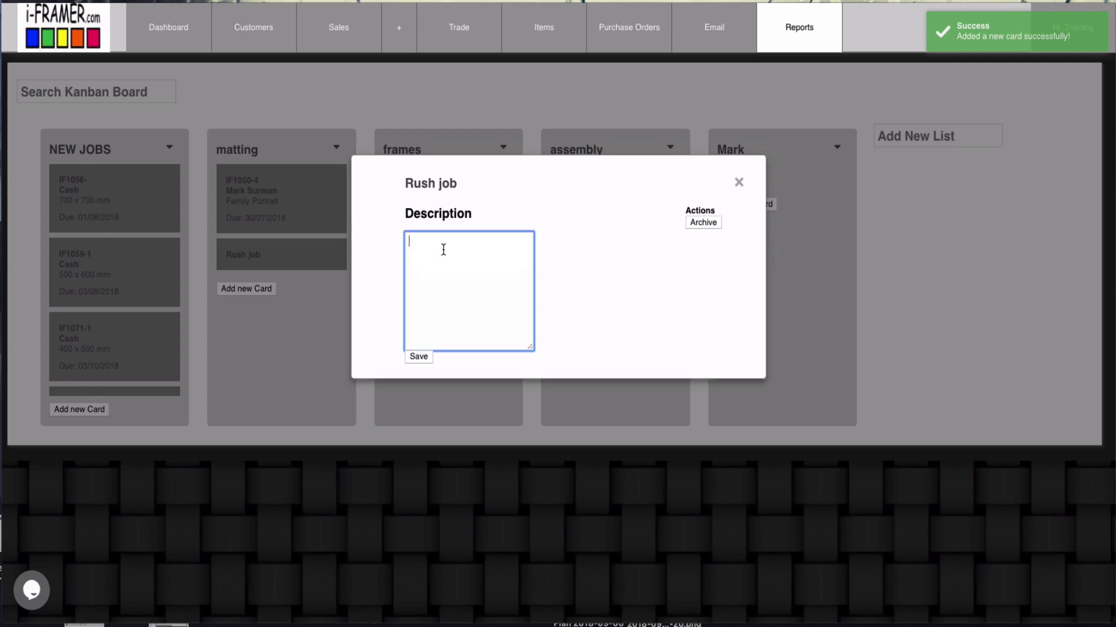
pyautogui.write('10 mats')
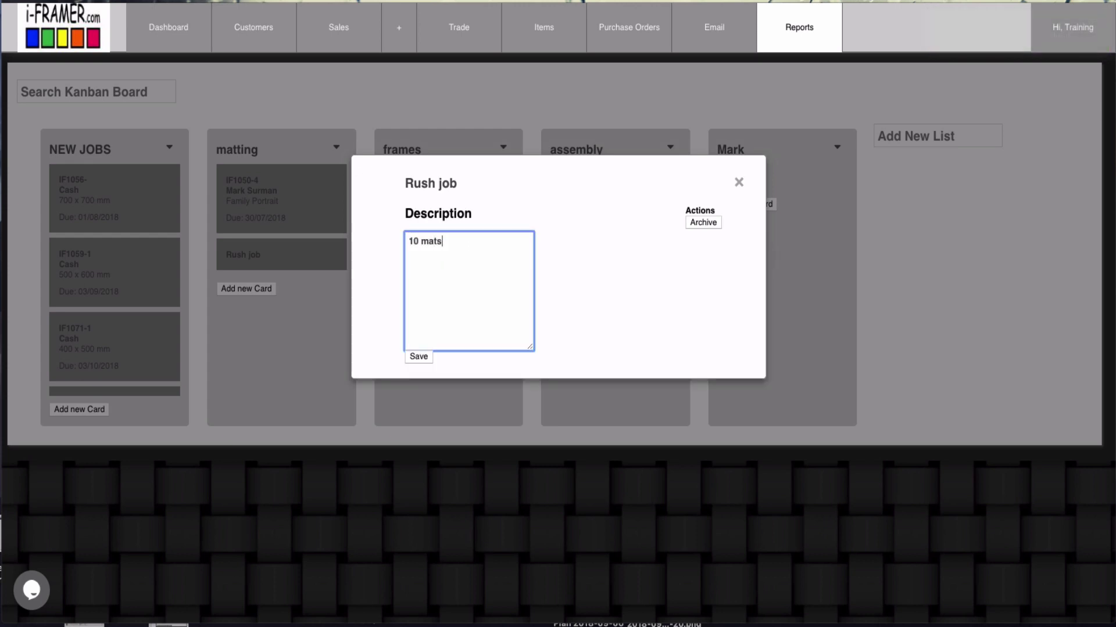
pyautogui.write(' for Gallery')
pyautogui.click(422, 360)
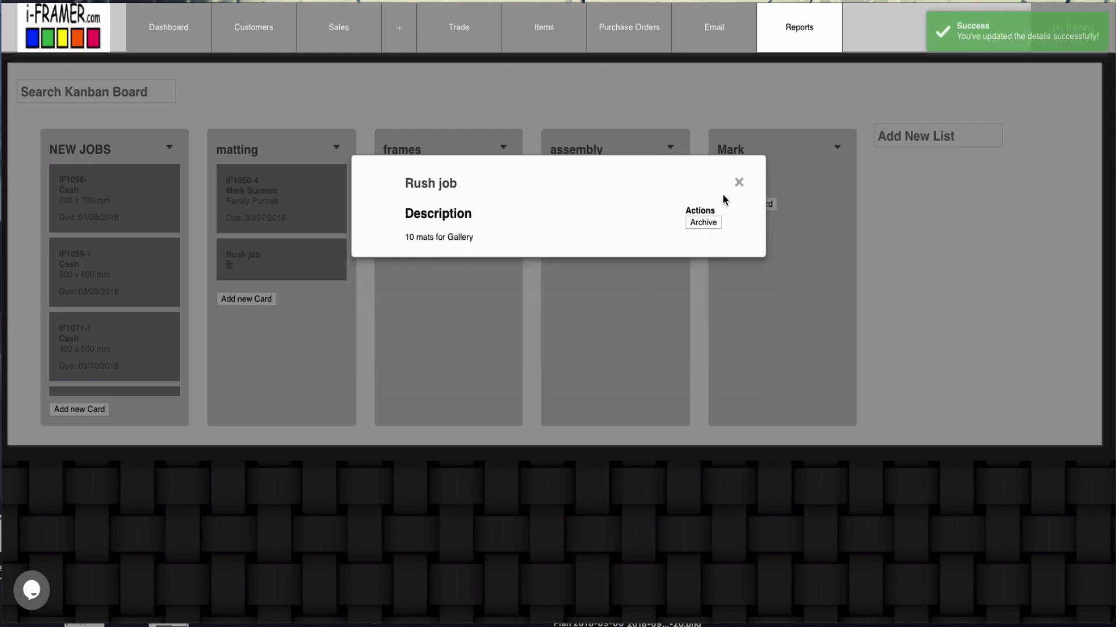
pyautogui.click(738, 184)
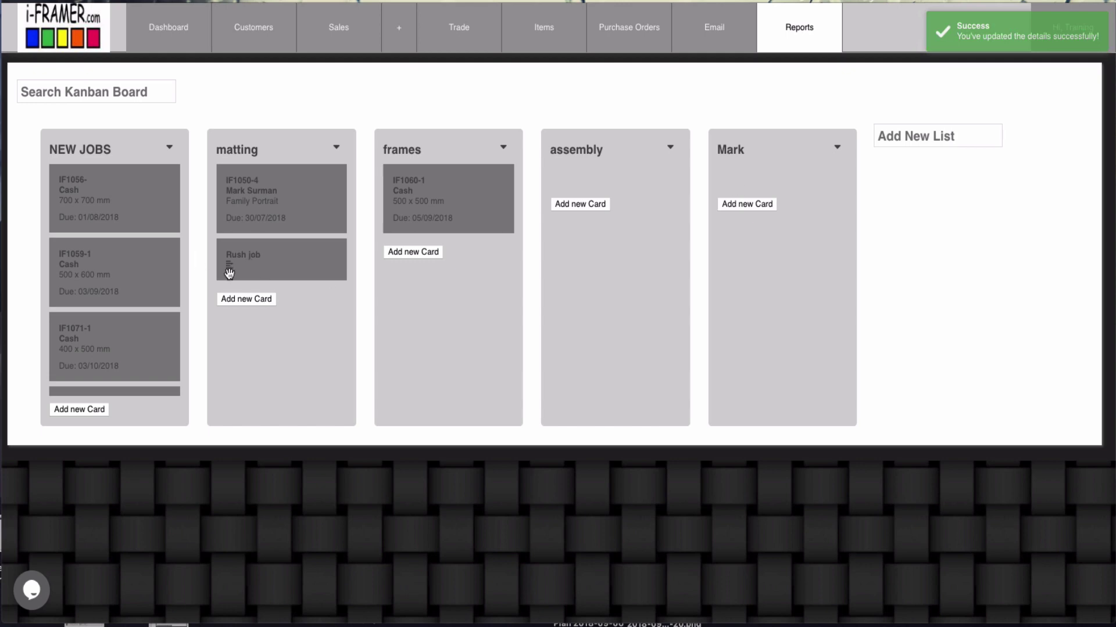
# Add a 'Maintenance' card to Mark described 'Mitre saw. swap blades 01/10/2018'
pyautogui.click(743, 205)
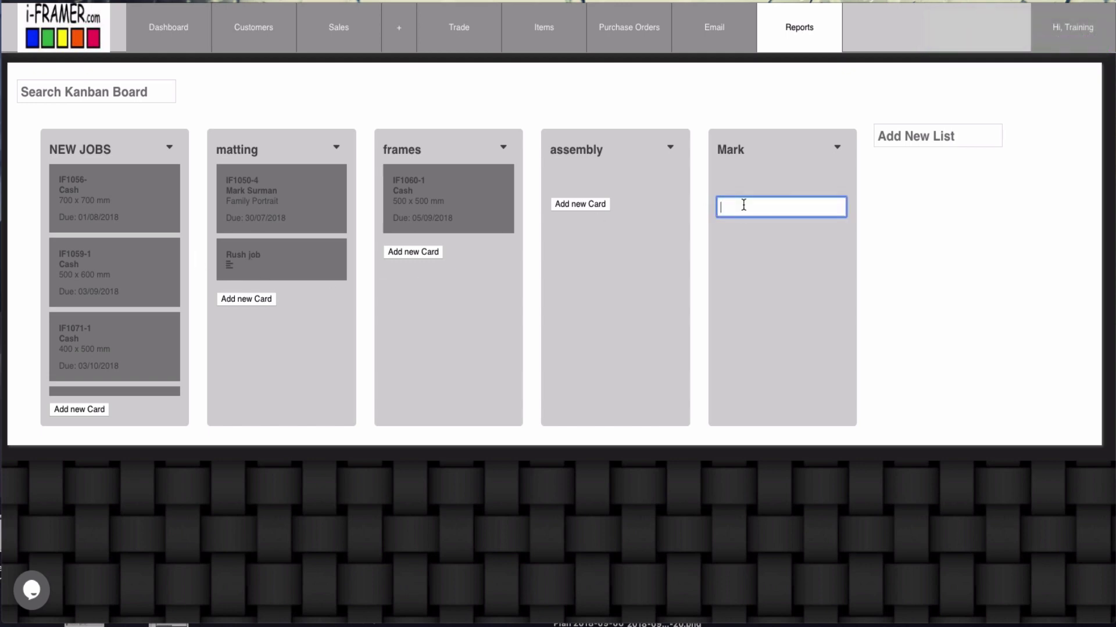
pyautogui.write('Maintenance')
pyautogui.press('Return')
pyautogui.click(750, 183)
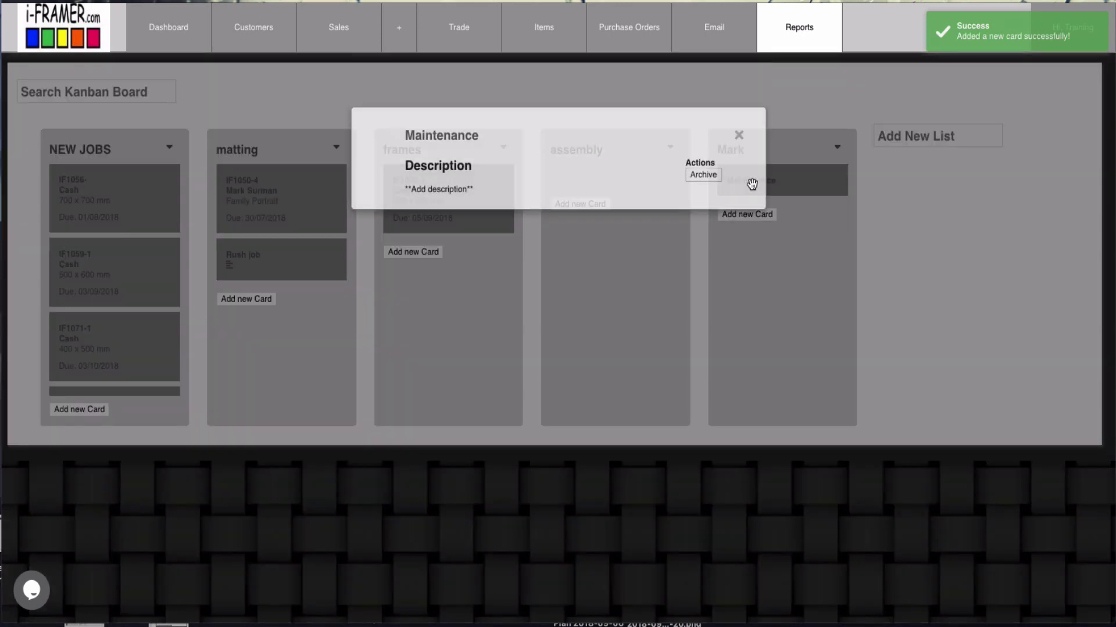
pyautogui.click(439, 236)
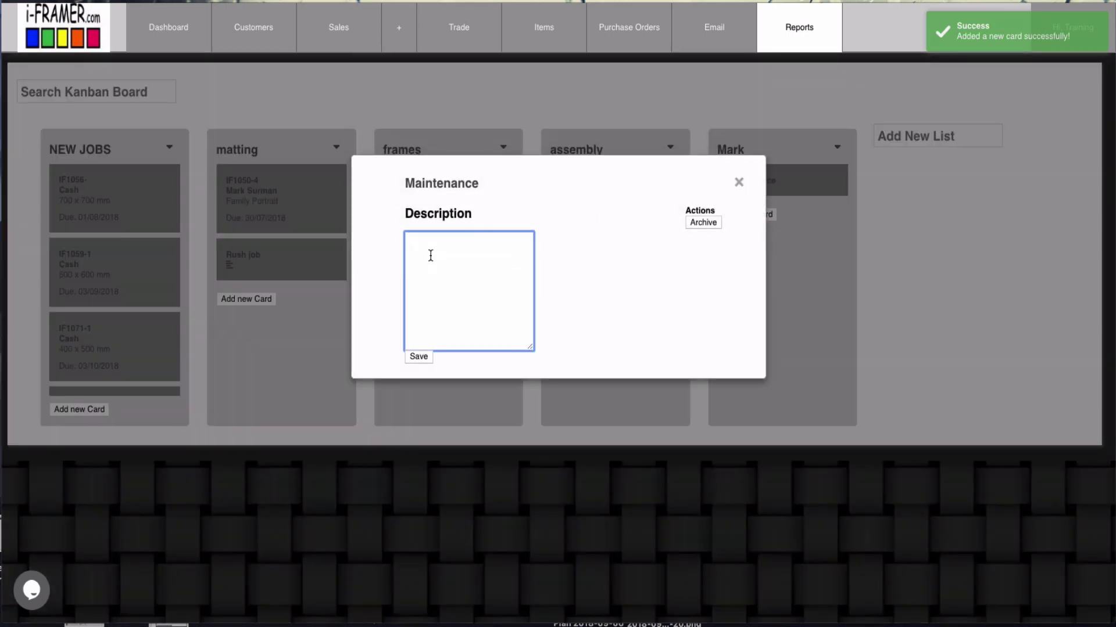
pyautogui.write('Mitre sa')
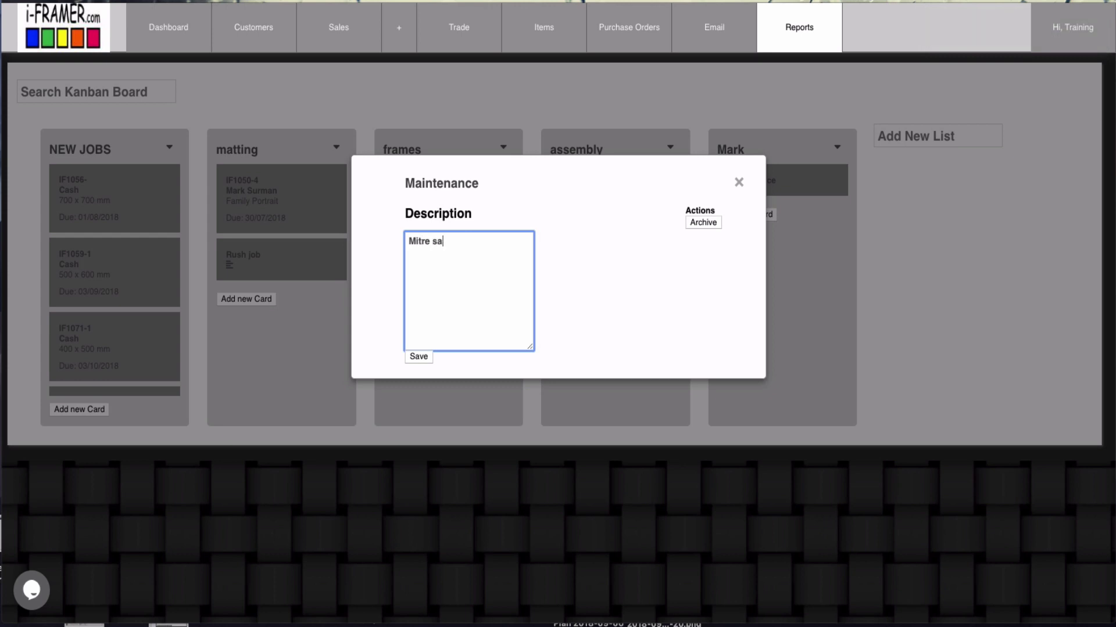
pyautogui.write('w.  swap blades 01/10/2018')
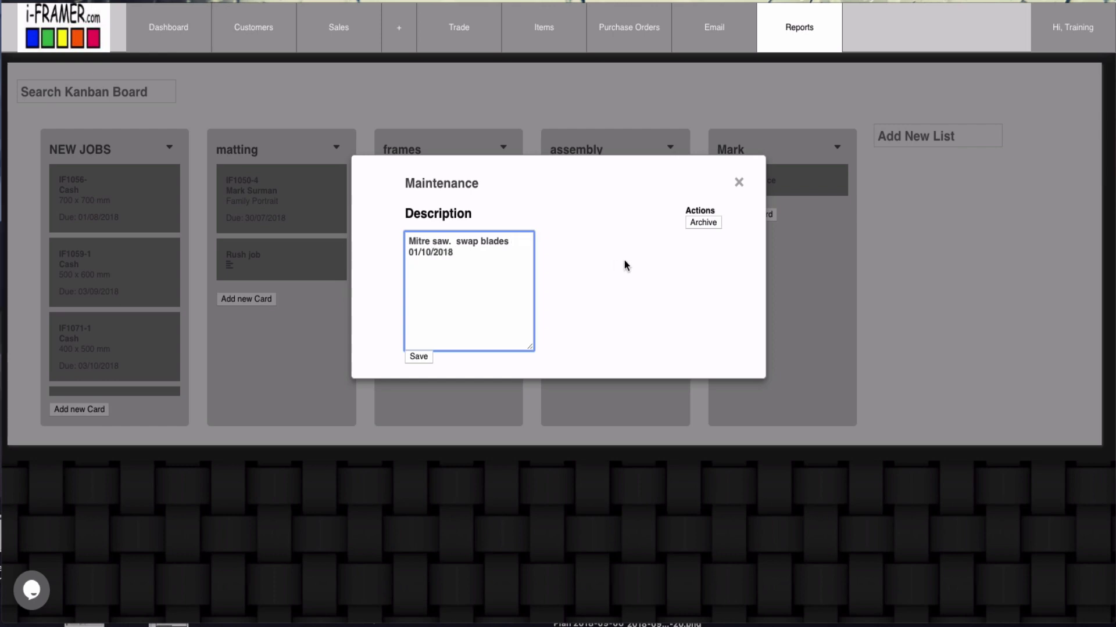
pyautogui.click(420, 357)
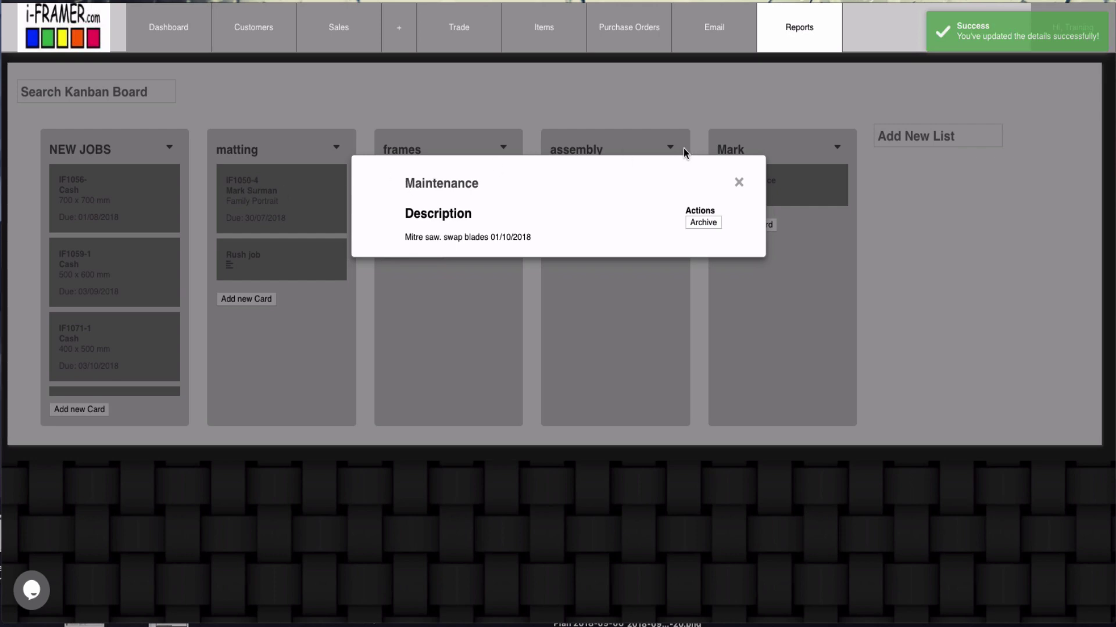
pyautogui.click(739, 184)
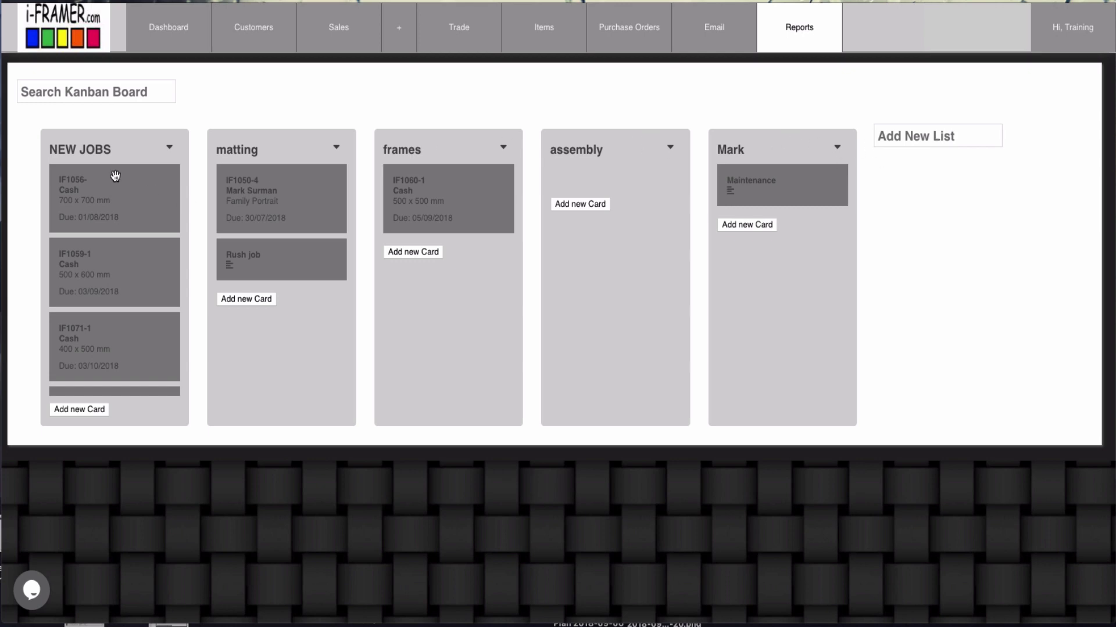
pyautogui.scroll(2, 115, 176)
pyautogui.scroll(-2, 110, 192)
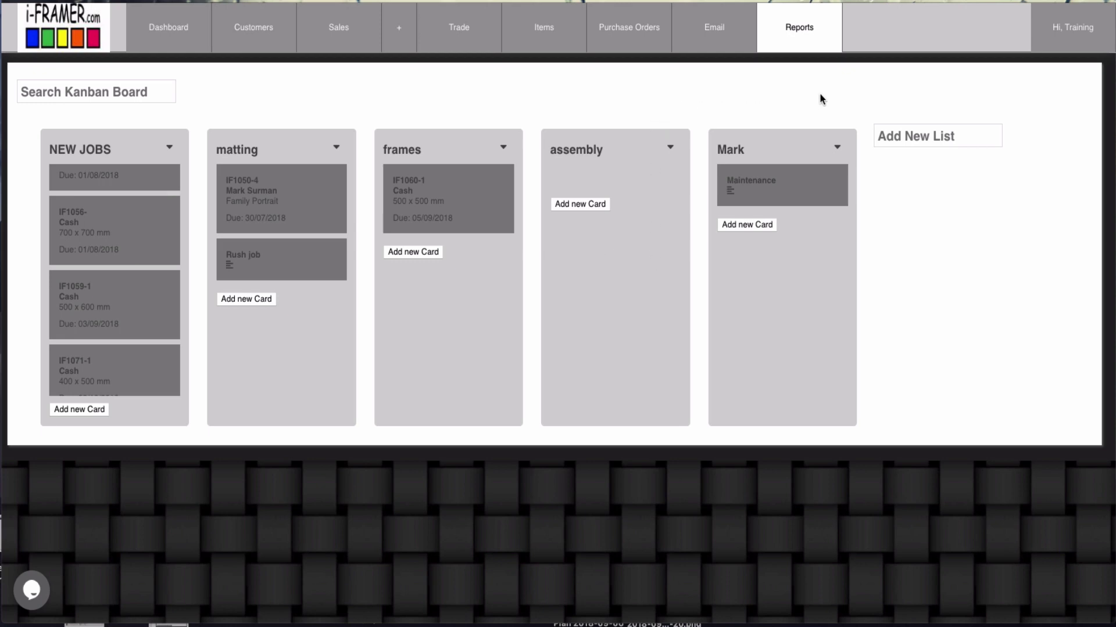
# Show the Quote Alert settings, leaving the period at Weekly from 27/10/2018
pyautogui.moveTo(1067, 33)
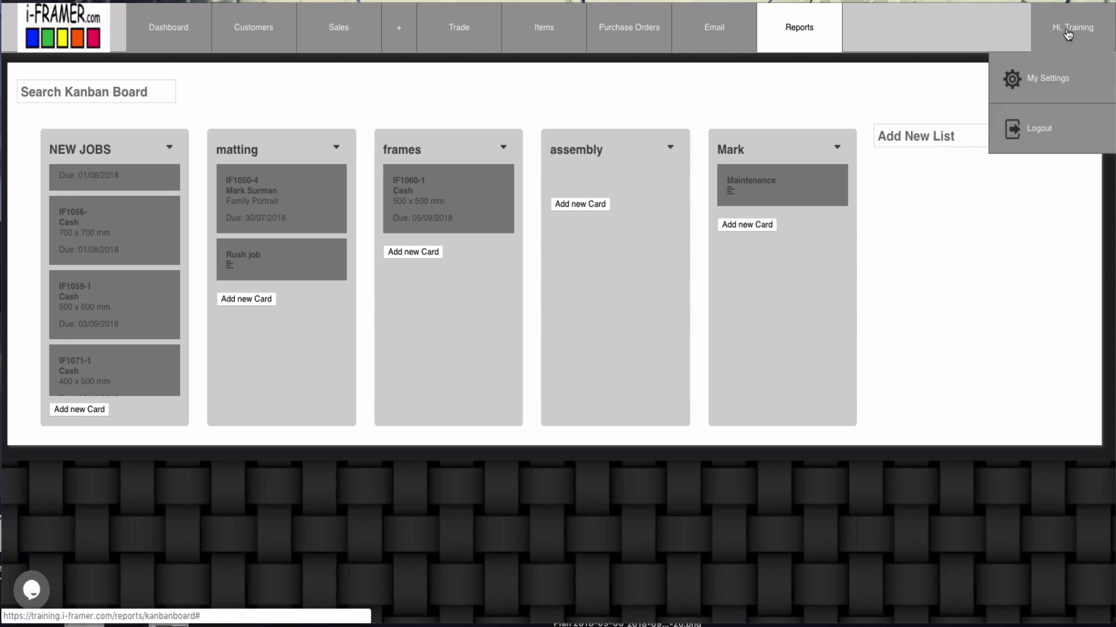
pyautogui.click(1049, 79)
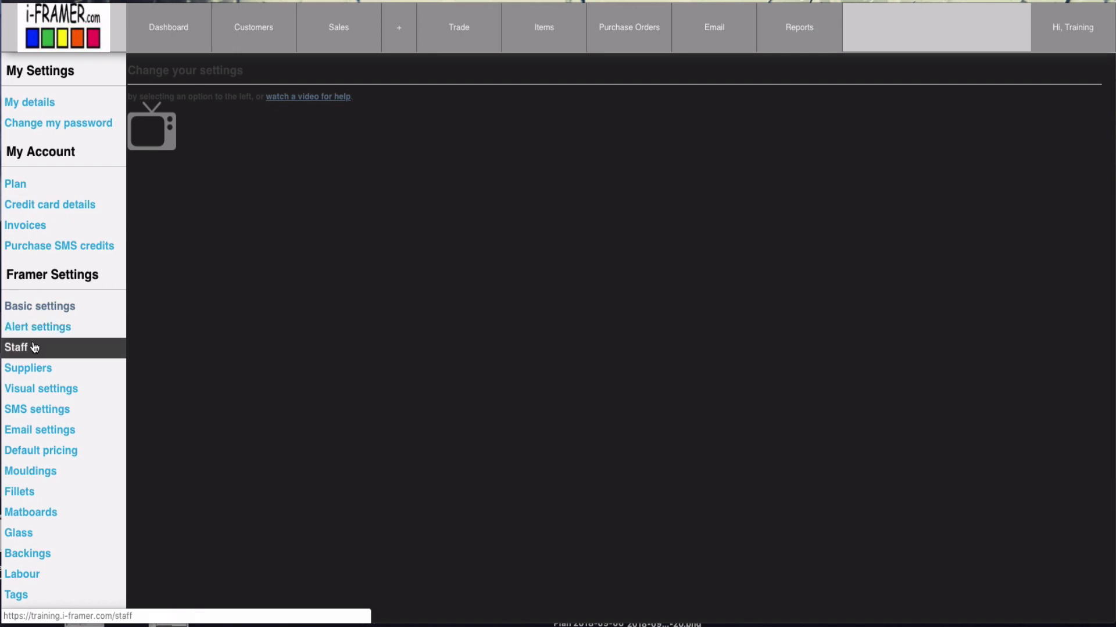
pyautogui.click(35, 331)
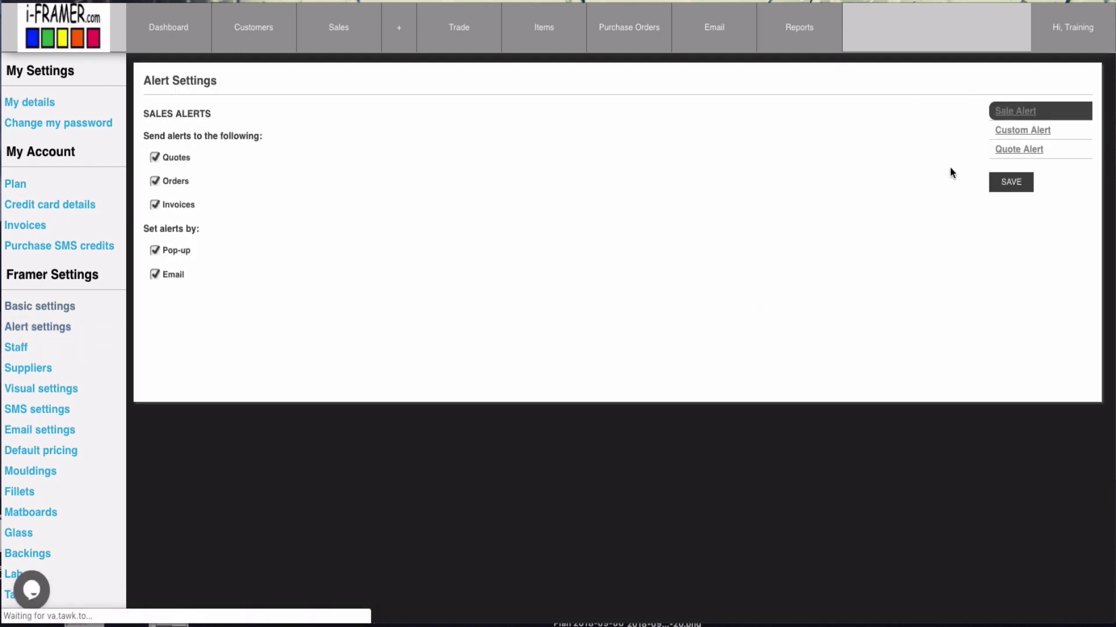
pyautogui.click(997, 152)
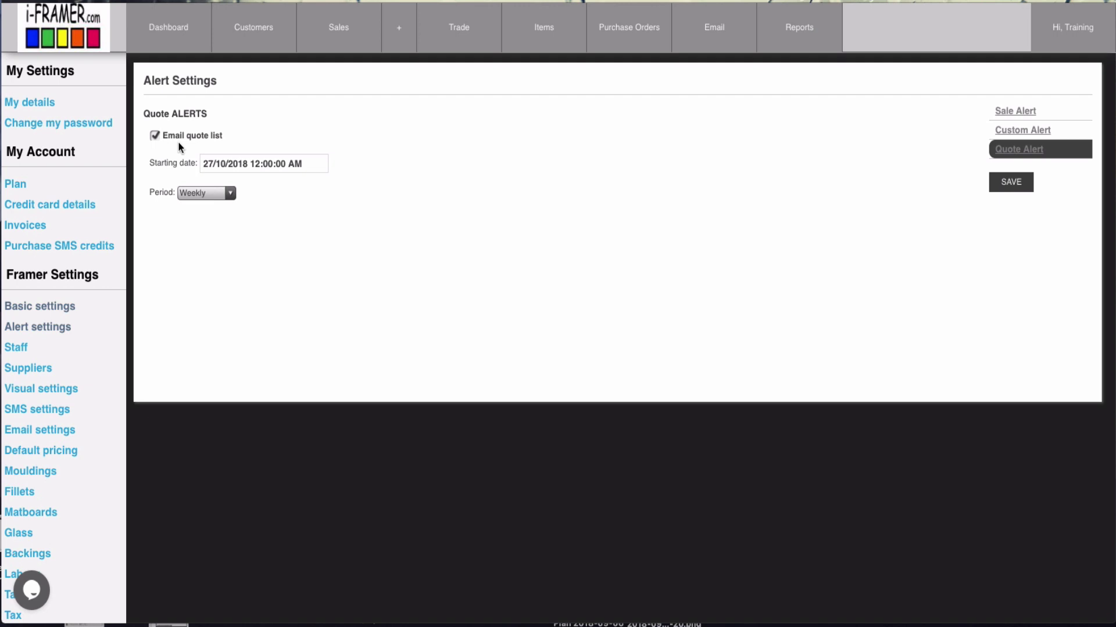
pyautogui.click(230, 193)
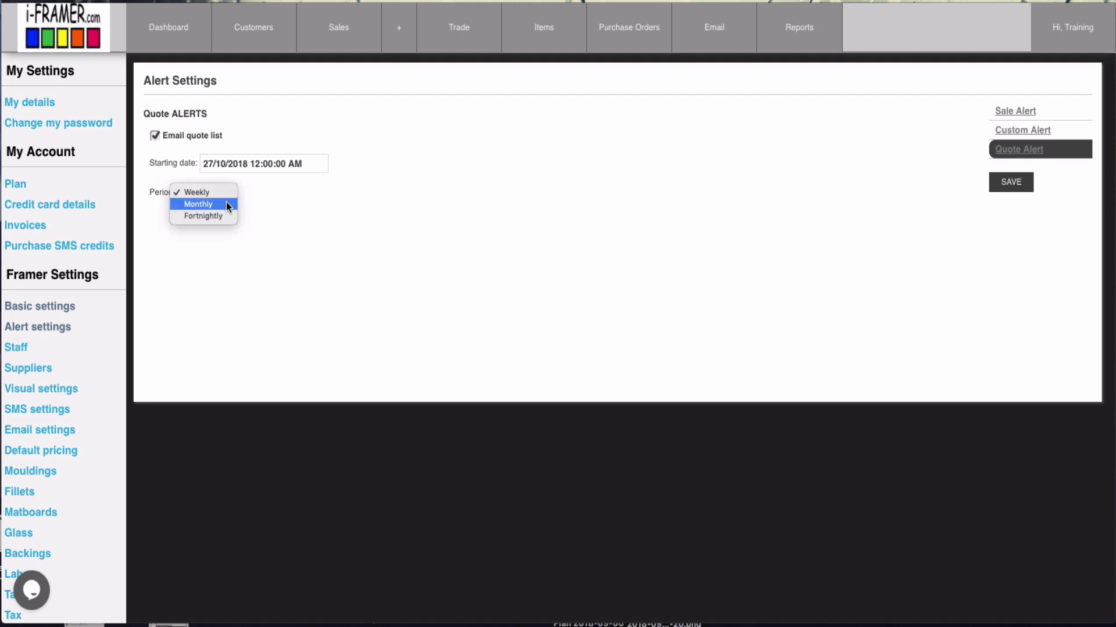
pyautogui.click(291, 188)
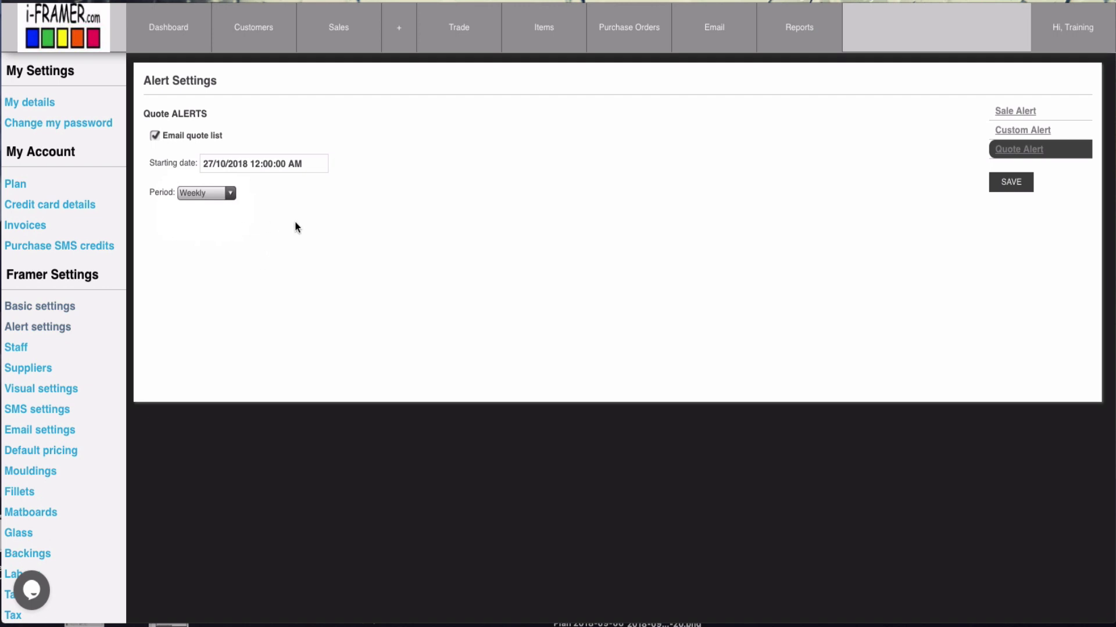
# Show a staff member's Permissions and scroll through the ticked access rights
pyautogui.click(23, 351)
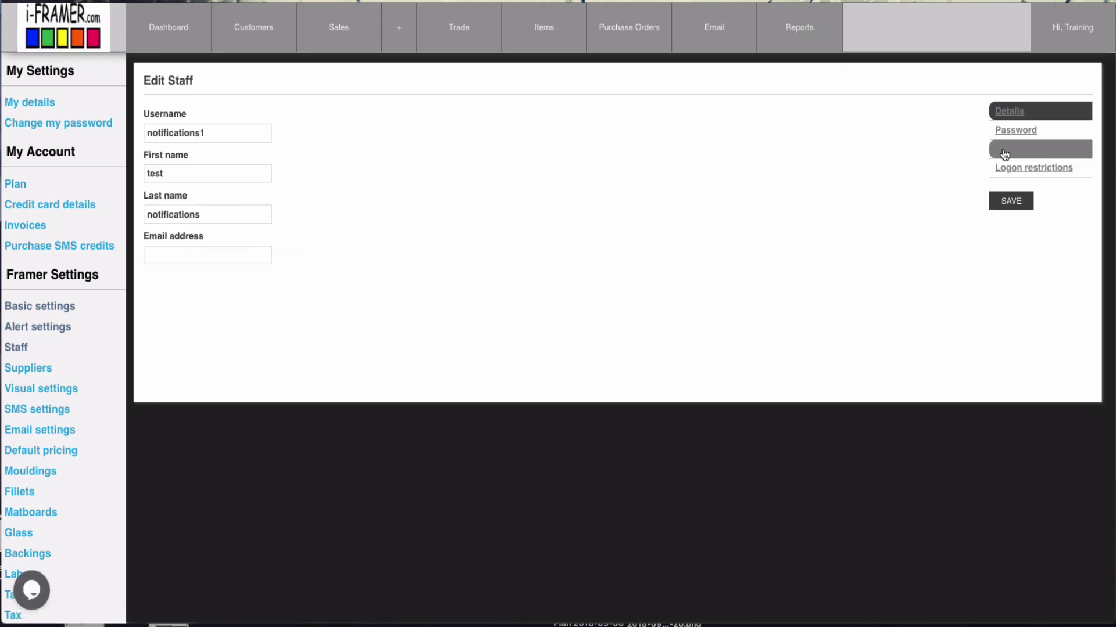
pyautogui.click(1005, 154)
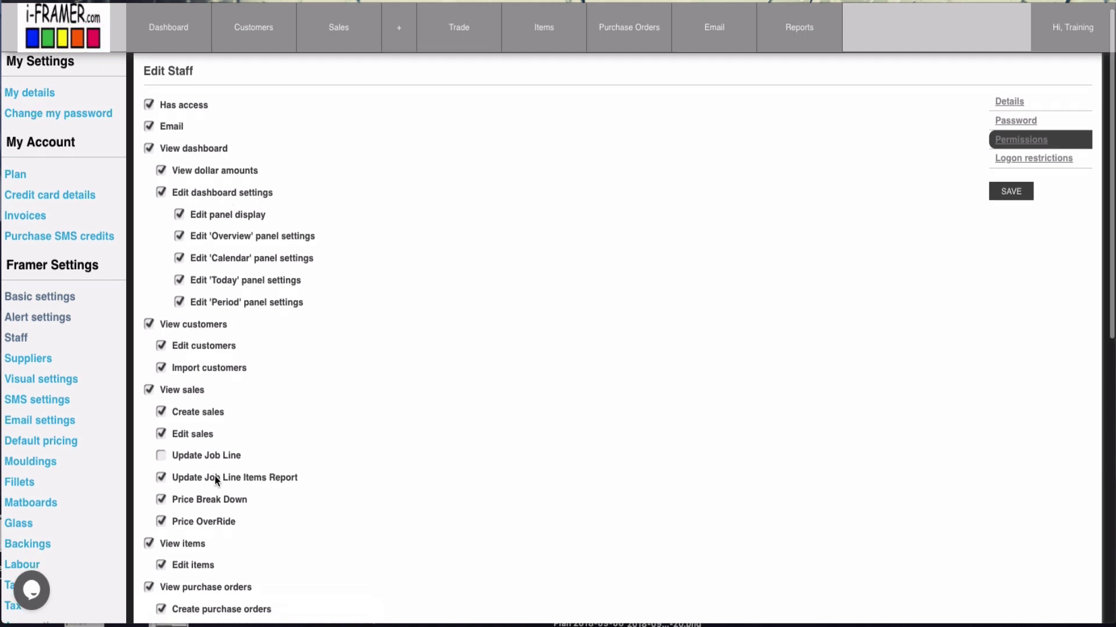
pyautogui.scroll(-2, 214, 475)
pyautogui.scroll(-2, 200, 469)
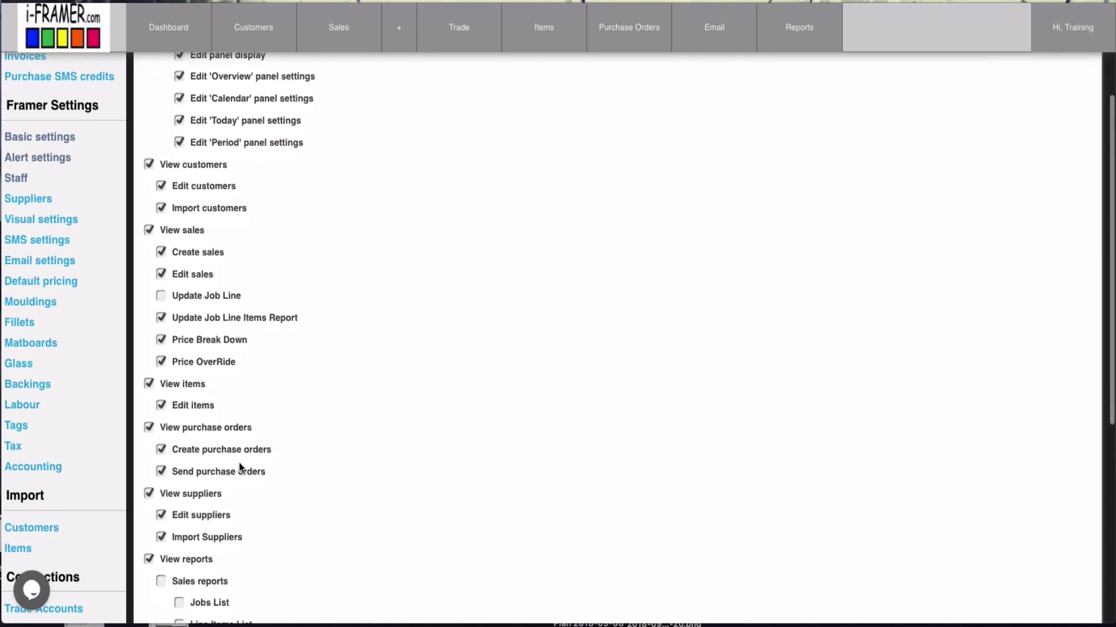
pyautogui.click(163, 471)
pyautogui.scroll(-8, 164, 473)
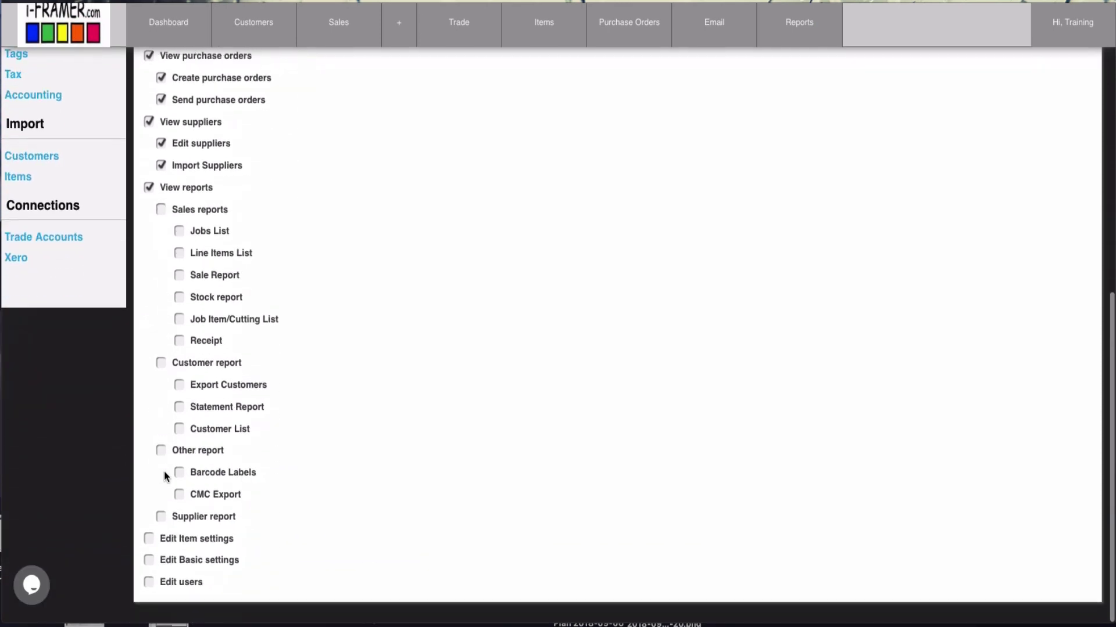
pyautogui.scroll(10, 164, 470)
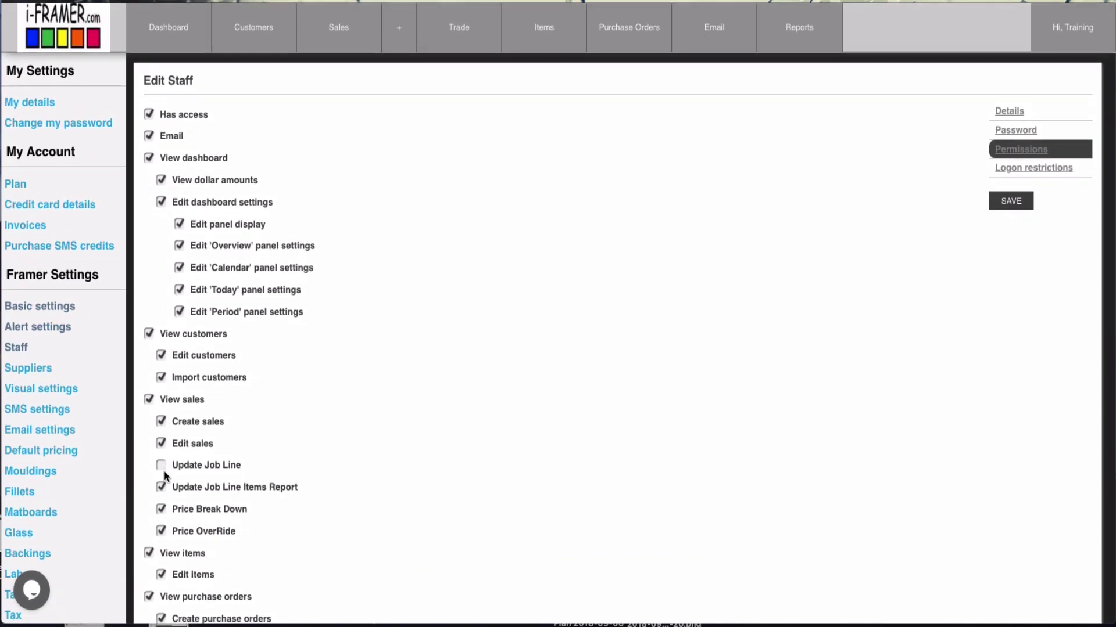
# Search sales for 'gallery' with Search By Tags ticked
pyautogui.click(347, 32)
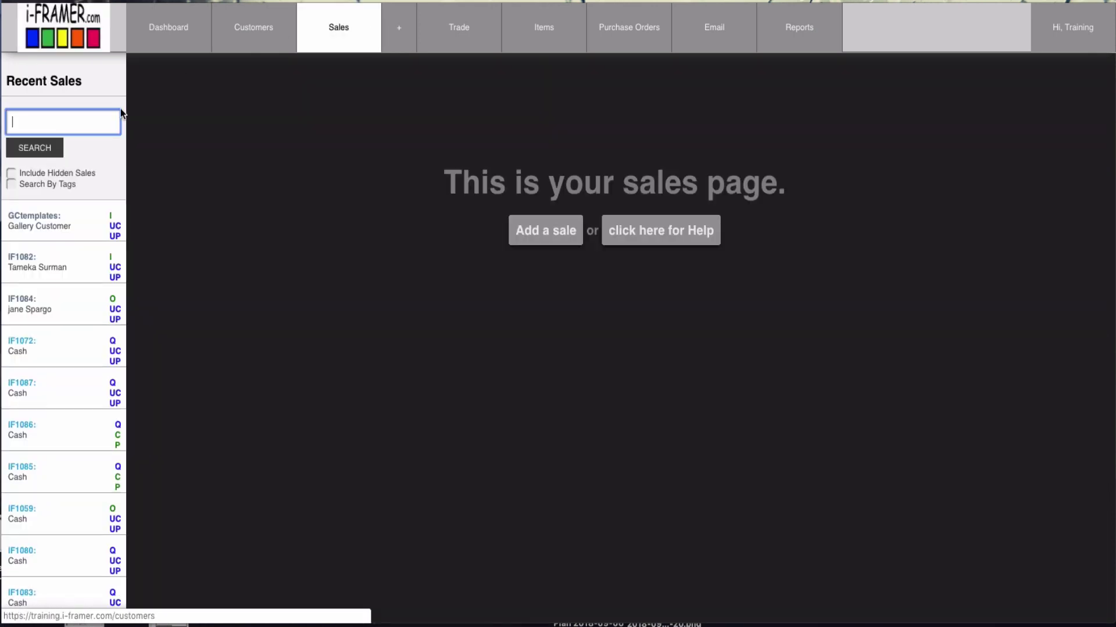
pyautogui.click(55, 117)
pyautogui.write('gallery')
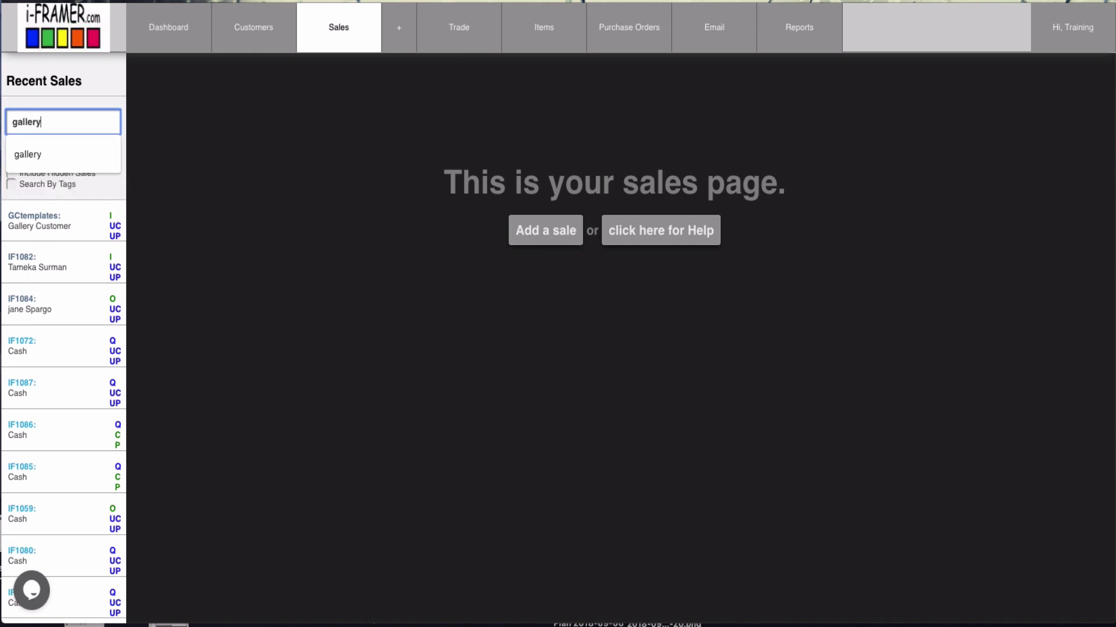
pyautogui.click(28, 154)
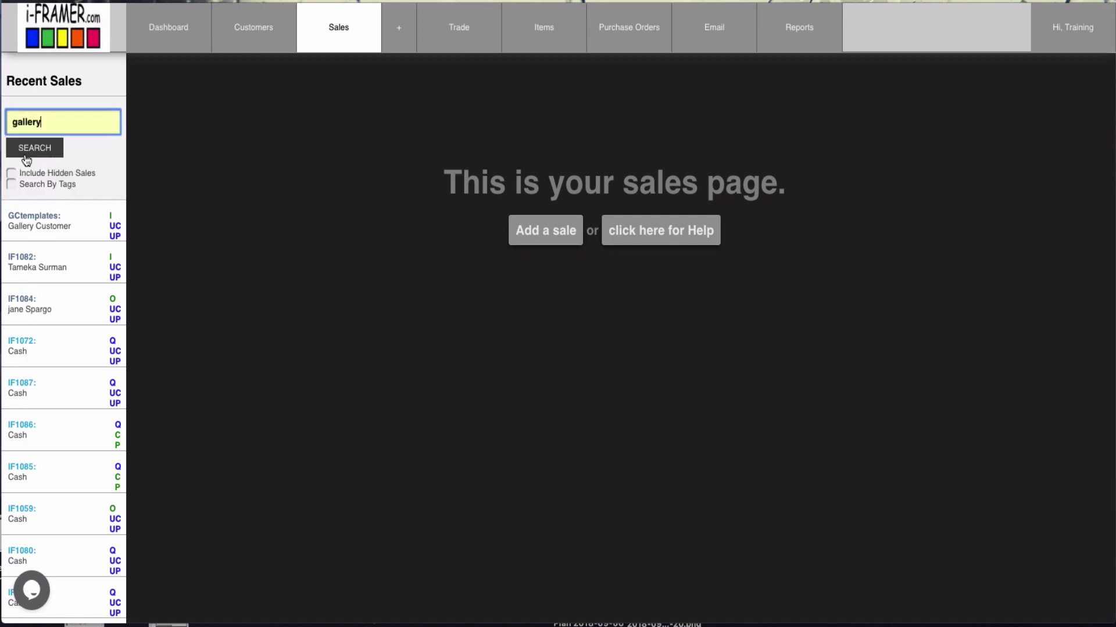
pyautogui.click(11, 184)
pyautogui.click(36, 153)
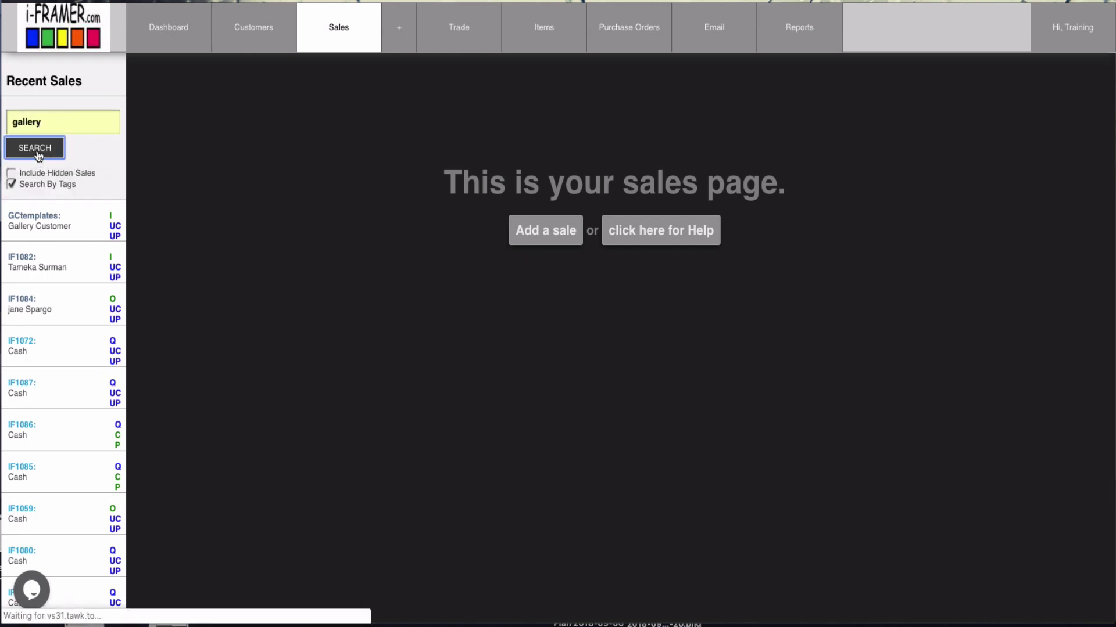